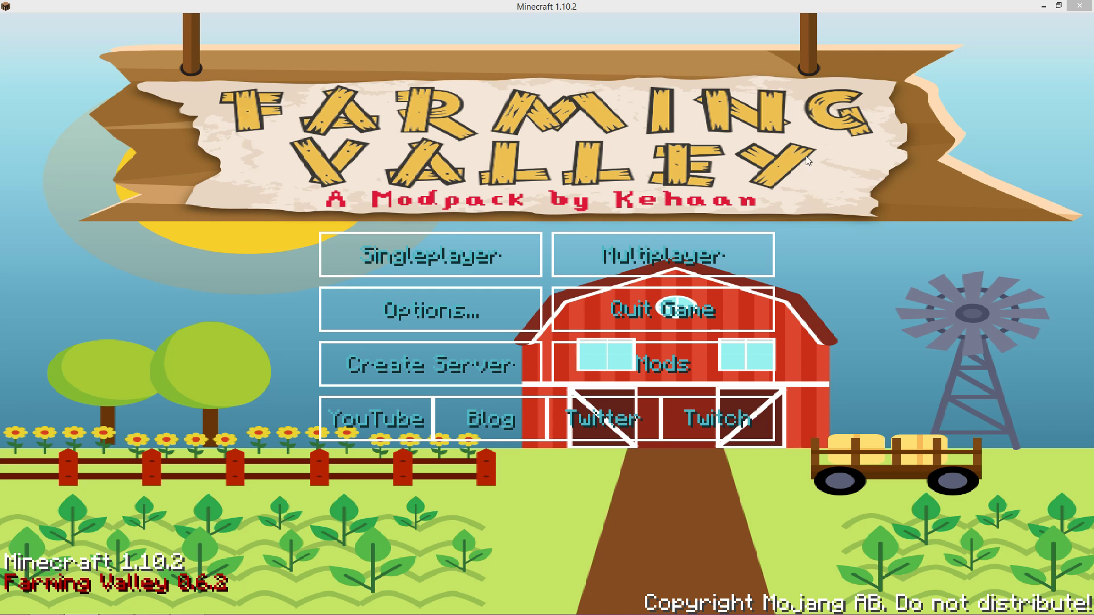
Close the Minecraft window and switch to Chrome to look over the Curse home page with its client download option
{"action": "left_click", "coordinate": [1080, 7]}
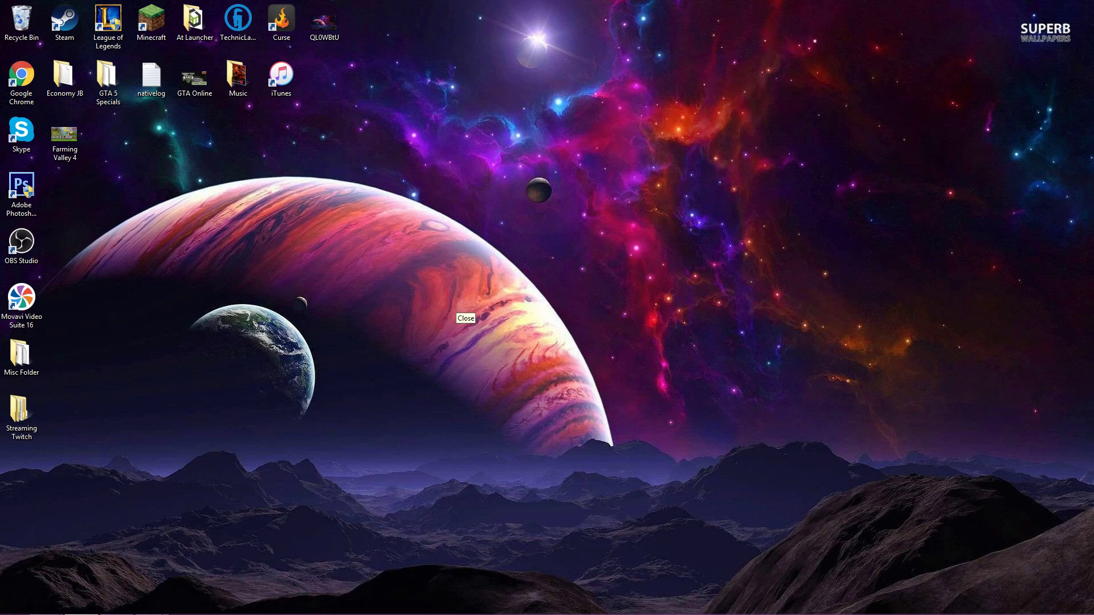
{"action": "mouse_move", "coordinate": [154, 610]}
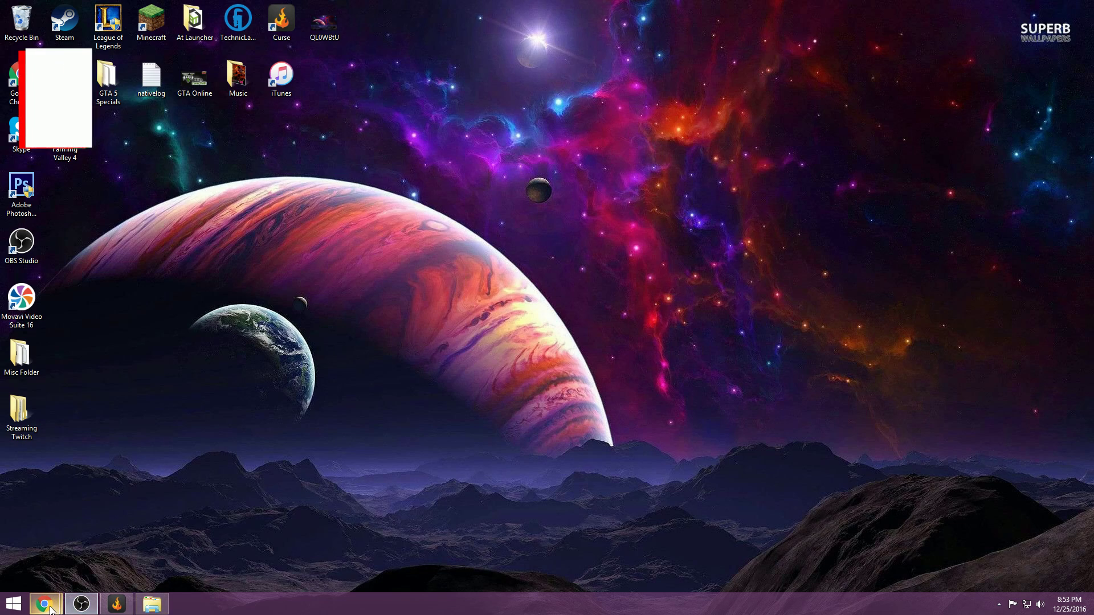
{"action": "mouse_move", "coordinate": [45, 604]}
{"action": "left_click", "coordinate": [168, 503]}
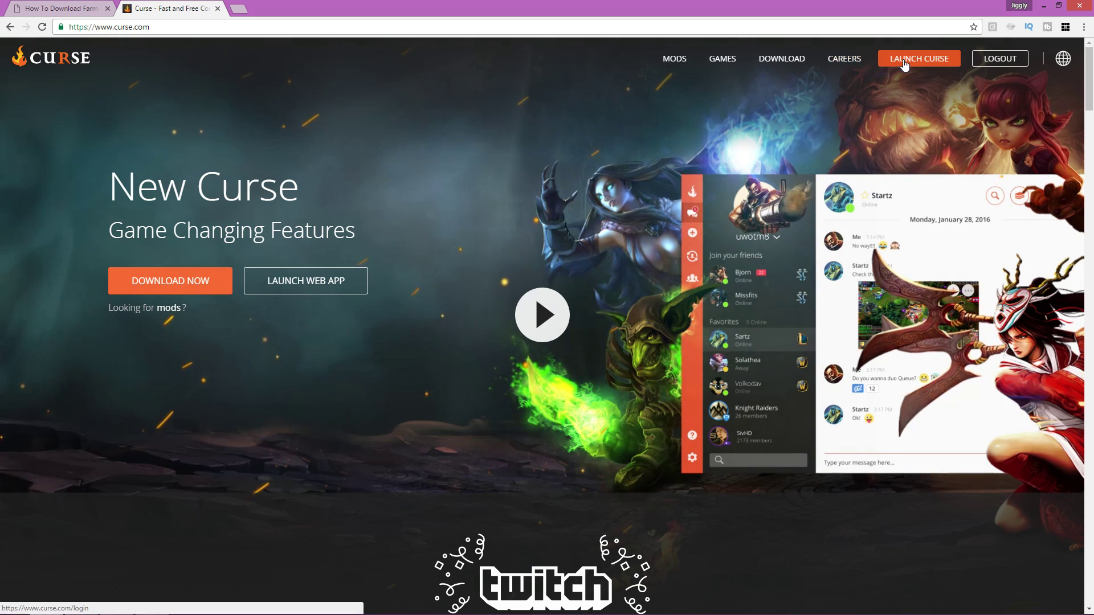
{"action": "scroll", "coordinate": [435, 299], "scroll_direction": "down", "scroll_amount": 4}
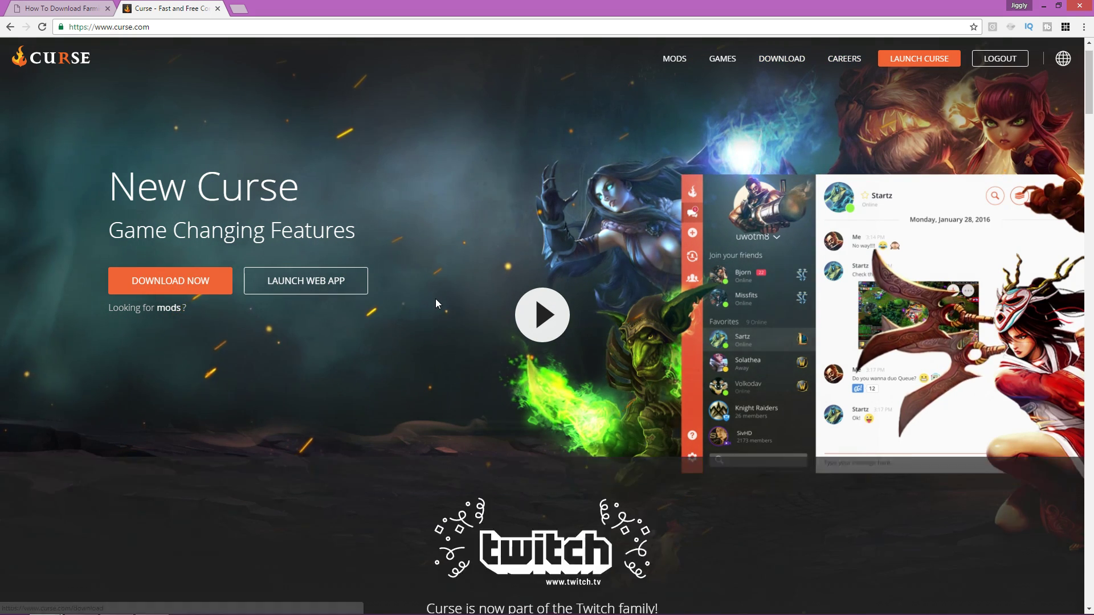
{"action": "scroll", "coordinate": [435, 298], "scroll_direction": "up", "scroll_amount": 3}
{"action": "scroll", "coordinate": [422, 310], "scroll_direction": "up", "scroll_amount": 1}
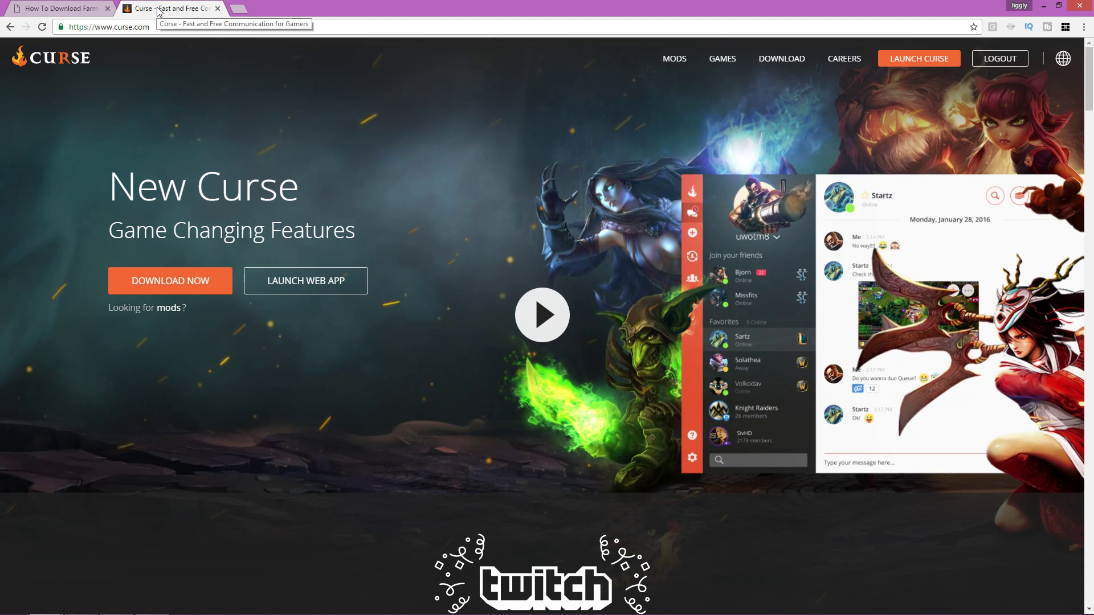
Skim the "How To Download Farming Valley (Text guide)" blog post from start to end, and return to the Curse page
{"action": "left_click", "coordinate": [66, 10]}
{"action": "scroll", "coordinate": [633, 338], "scroll_direction": "up", "scroll_amount": 15}
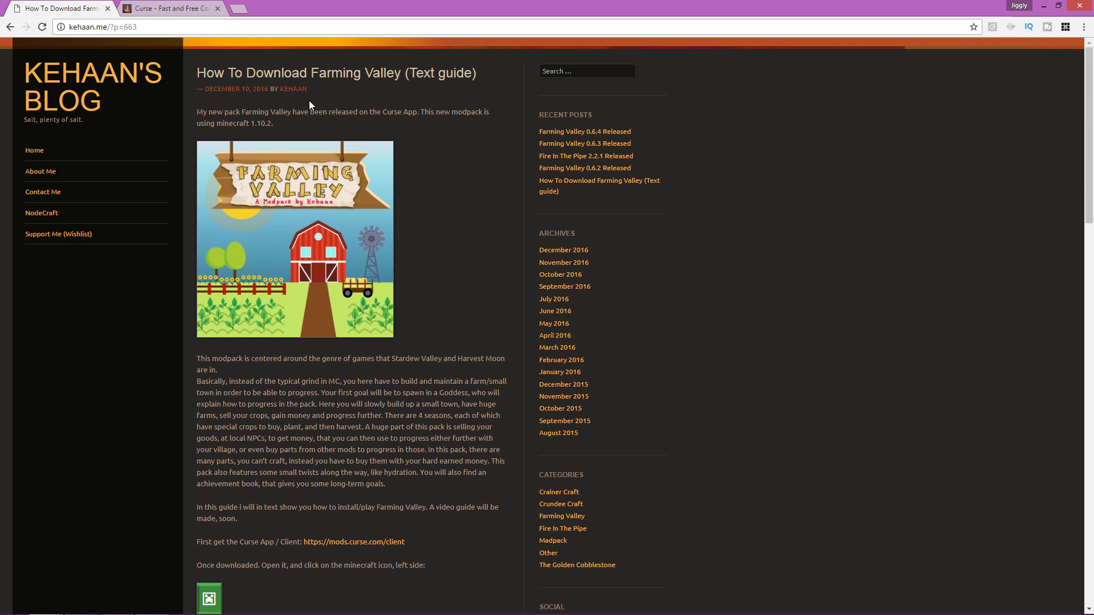
{"action": "scroll", "coordinate": [446, 181], "scroll_direction": "down", "scroll_amount": 20}
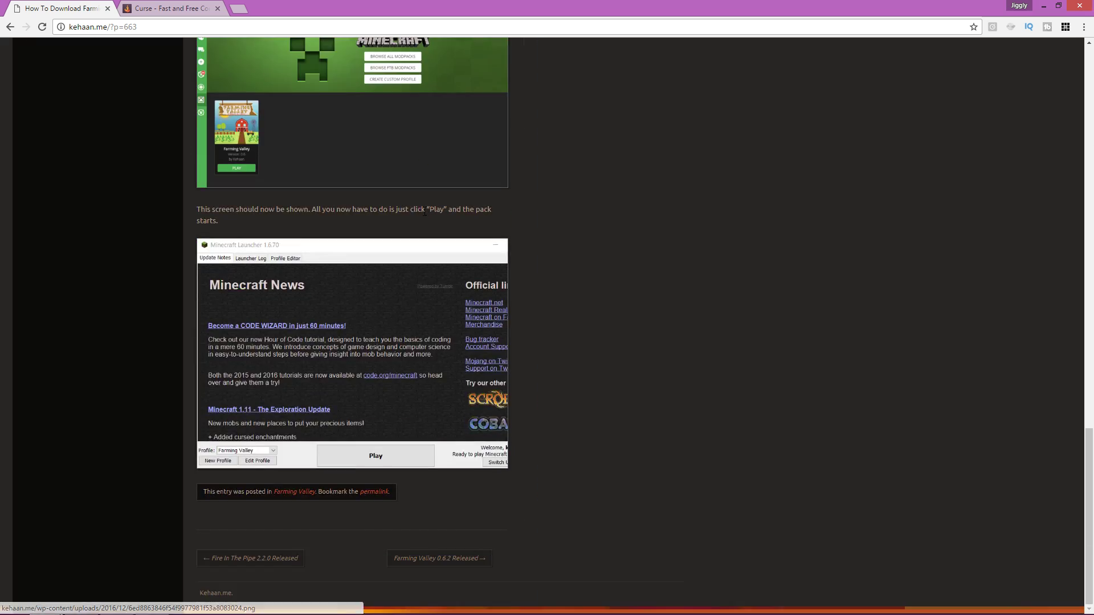
{"action": "scroll", "coordinate": [425, 212], "scroll_direction": "up", "scroll_amount": 20}
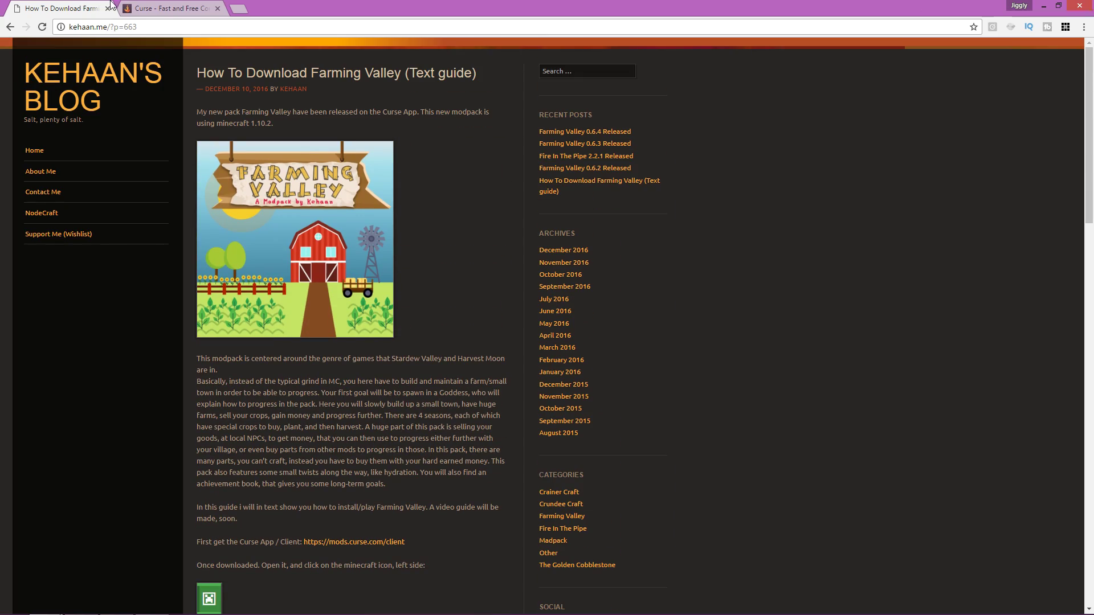
{"action": "left_click", "coordinate": [182, 7]}
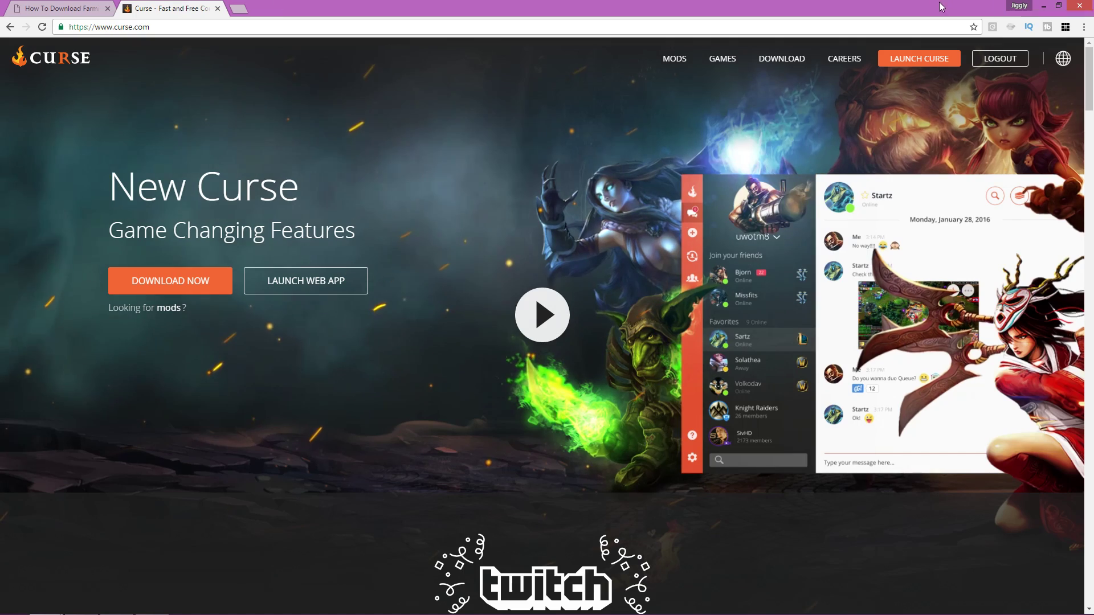
Minimize the browser and locate the CurseClientSetup installer in the Downloads folder, closing the folder when done
{"action": "left_click", "coordinate": [1044, 7]}
{"action": "mouse_move", "coordinate": [191, 613]}
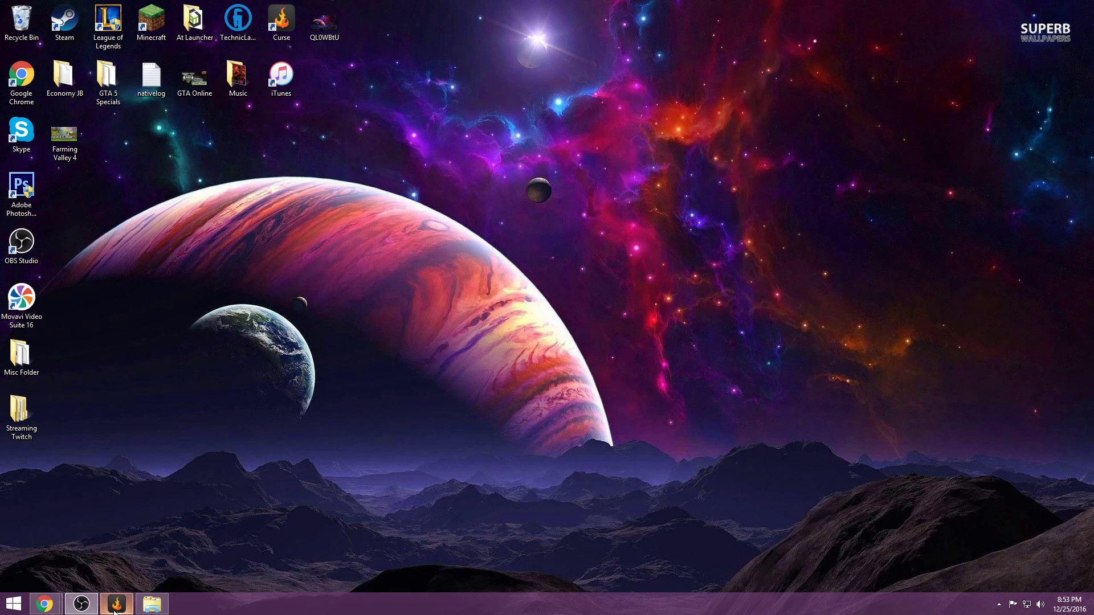
{"action": "mouse_move", "coordinate": [118, 612]}
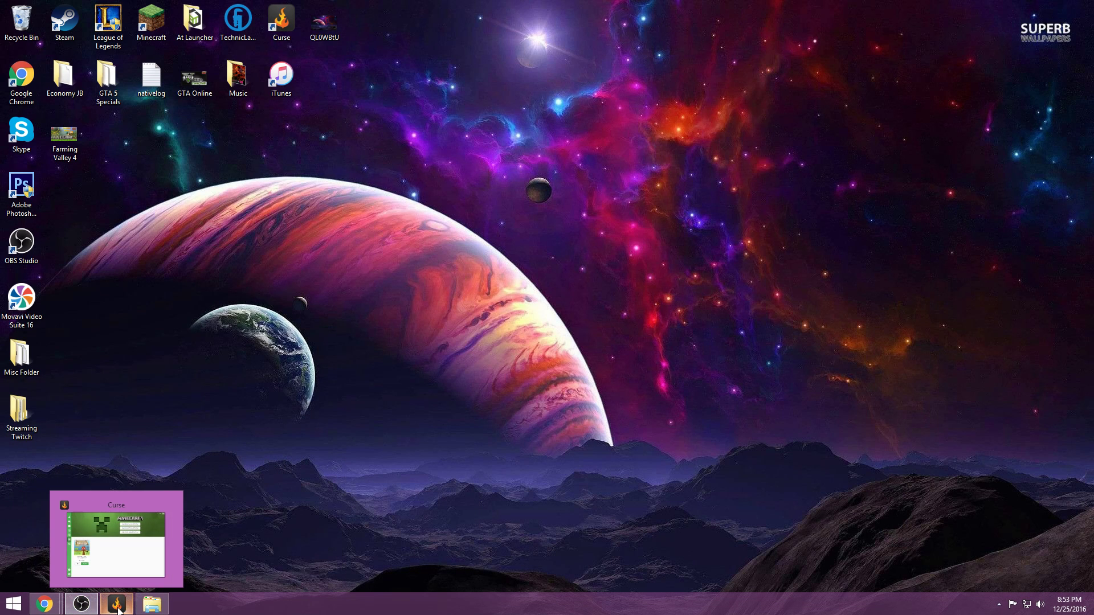
{"action": "left_click", "coordinate": [152, 604]}
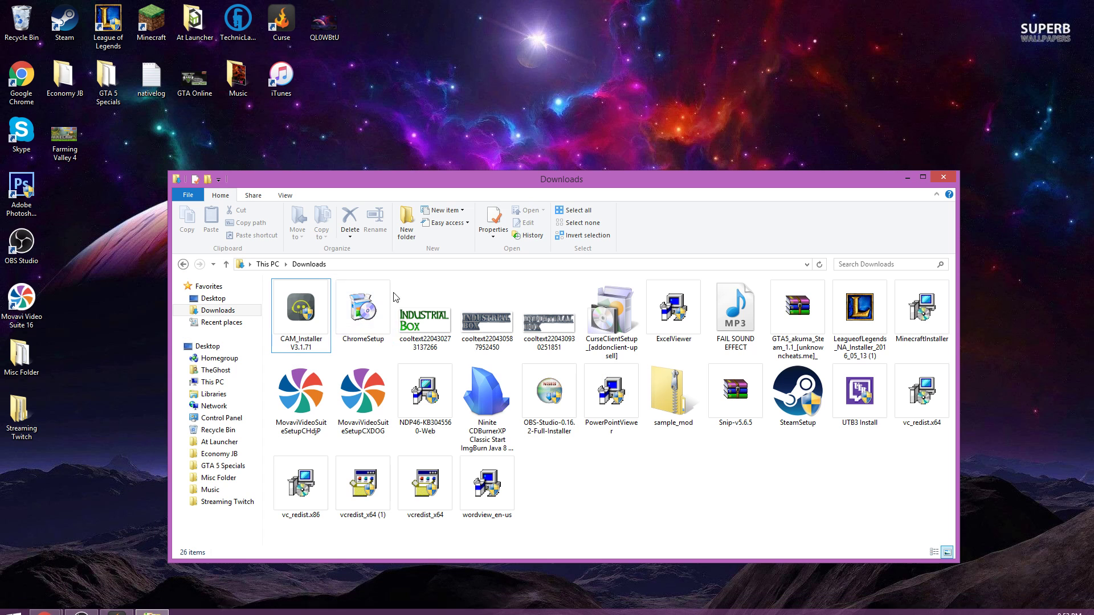
{"action": "left_click", "coordinate": [629, 351]}
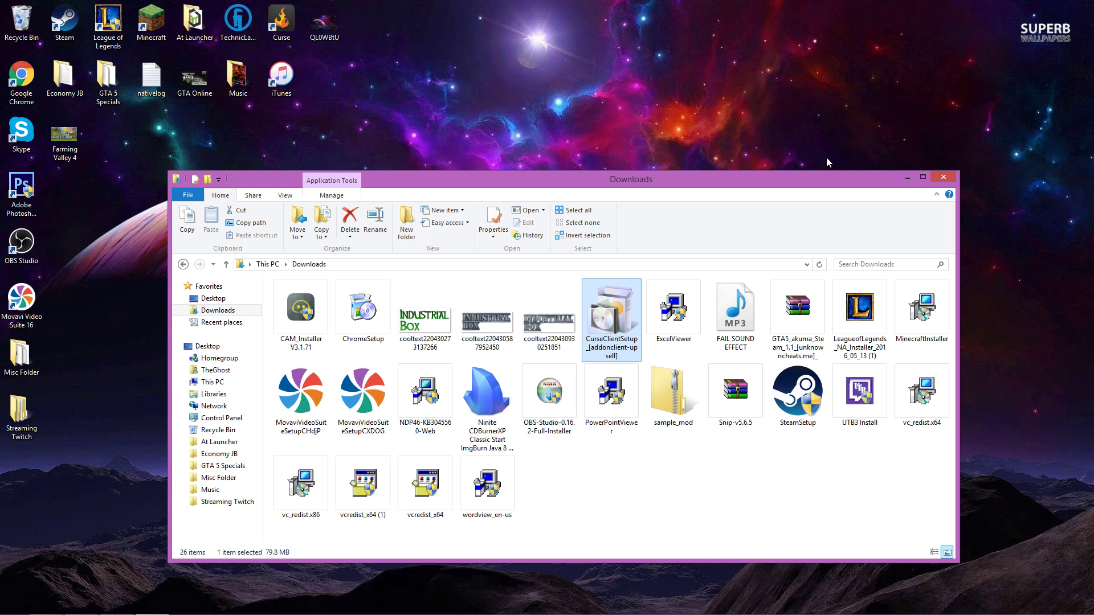
{"action": "left_click", "coordinate": [944, 179]}
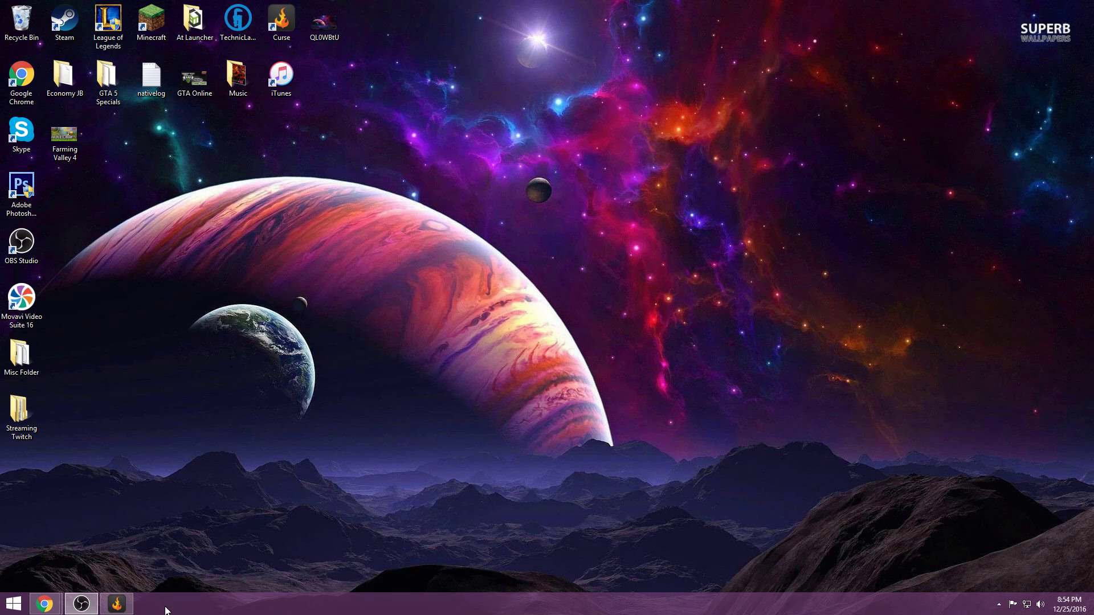
Switch to the Curse app and show its Minecraft section after a look at the World of Warcraft section
{"action": "left_click", "coordinate": [122, 611]}
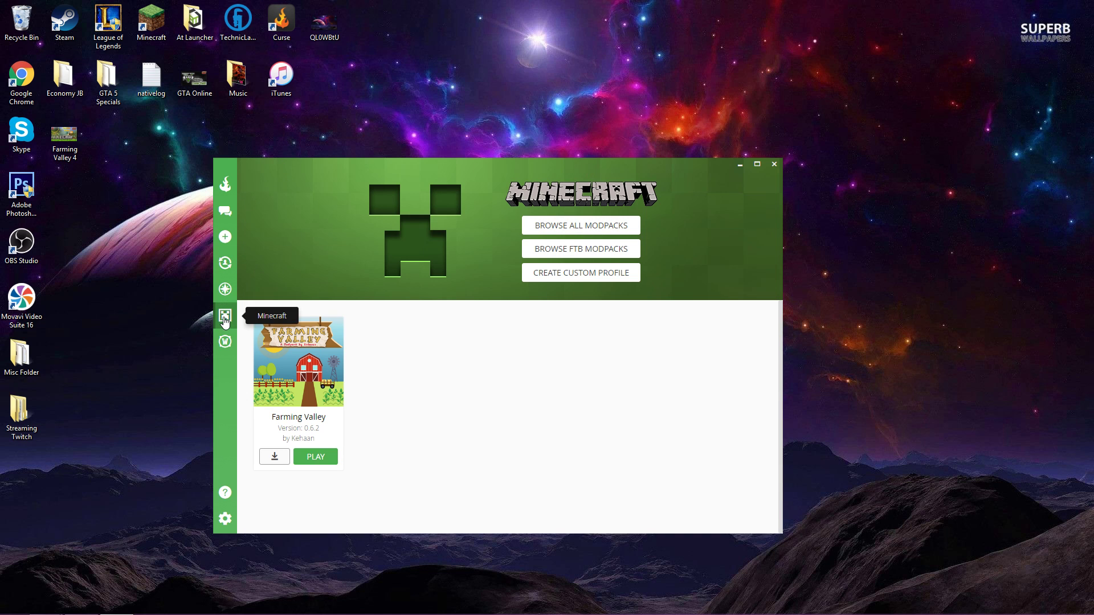
{"action": "left_click", "coordinate": [225, 342]}
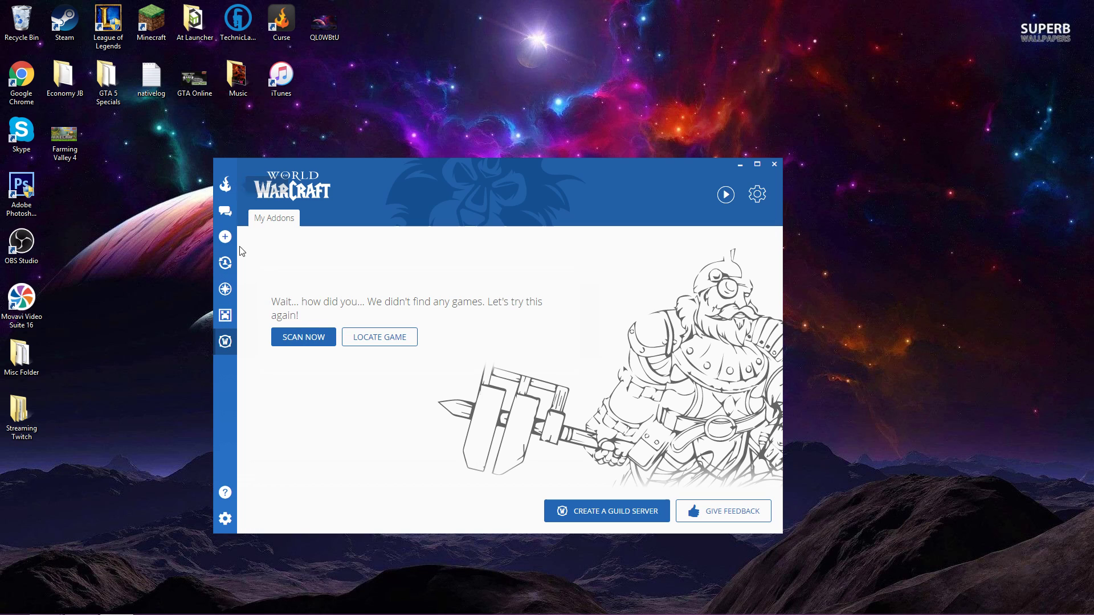
{"action": "left_click", "coordinate": [225, 319]}
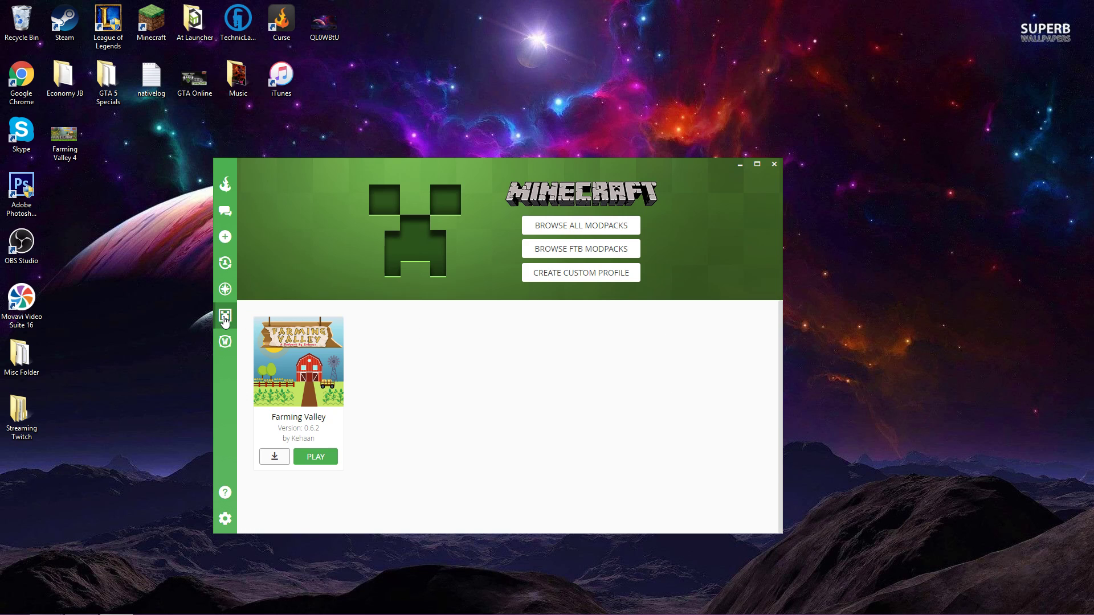
Search all Minecraft modpacks for "farming" and show the install options of the Farming Valley modpack
{"action": "left_click", "coordinate": [561, 228]}
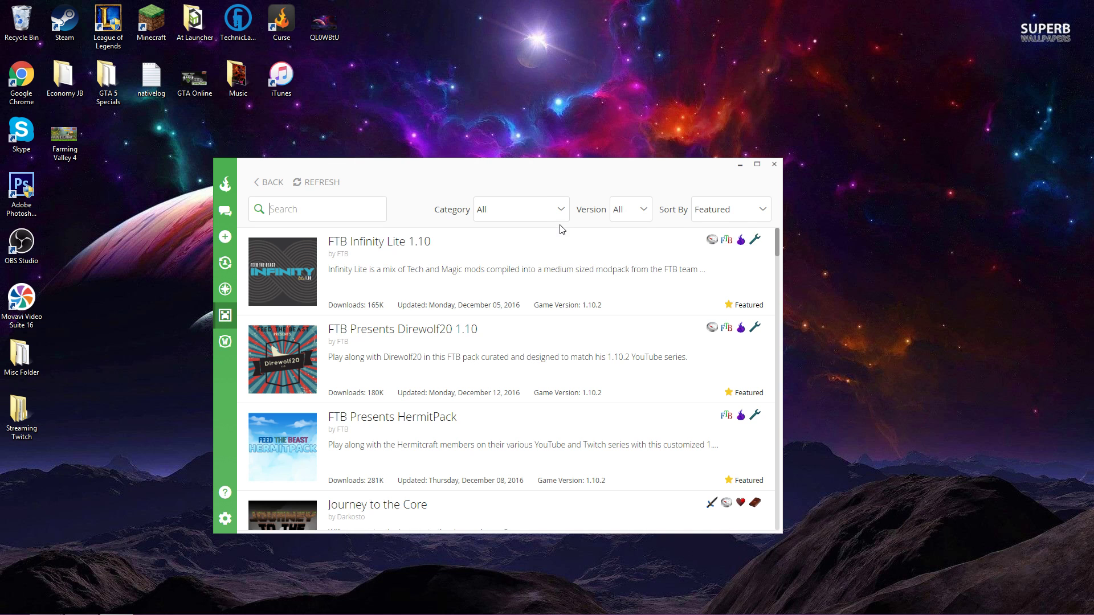
{"action": "left_click", "coordinate": [333, 211]}
{"action": "type", "text": "farming"}
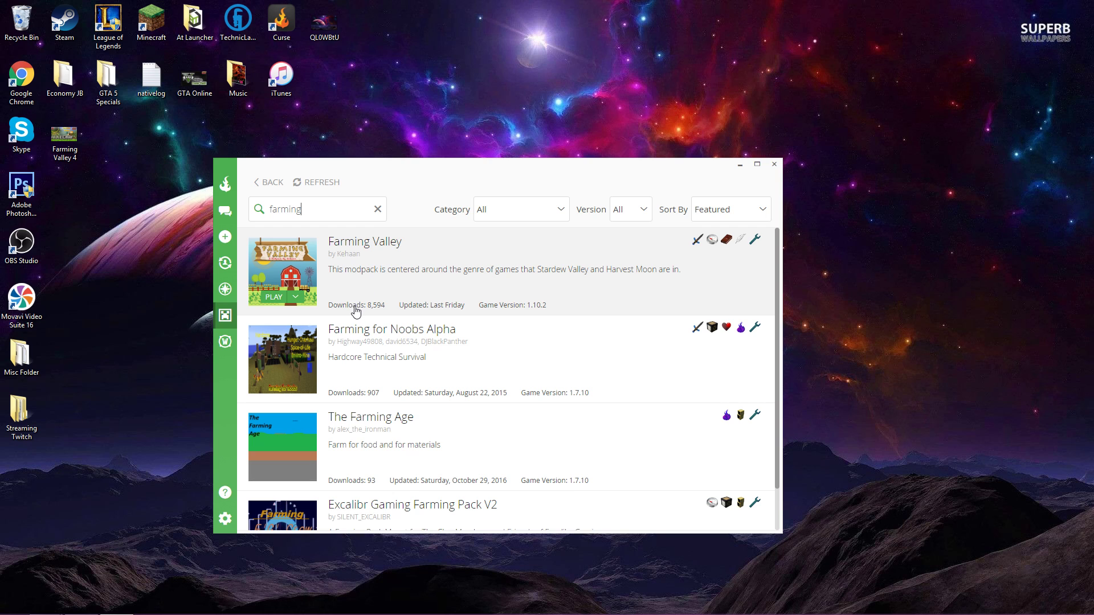
{"action": "scroll", "coordinate": [376, 320], "scroll_direction": "down", "scroll_amount": 2}
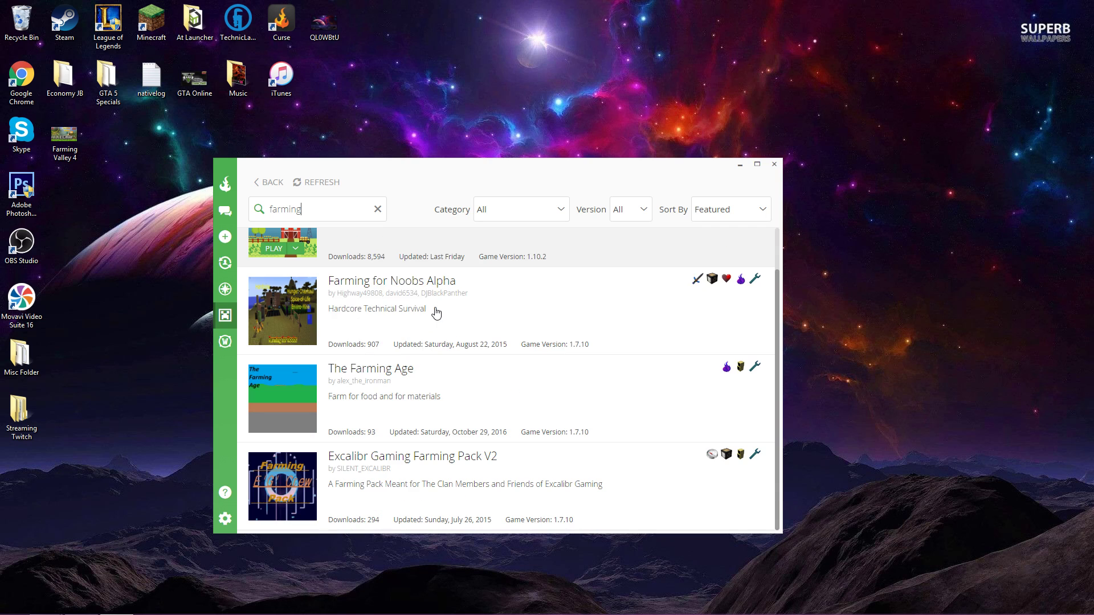
{"action": "scroll", "coordinate": [435, 310], "scroll_direction": "up", "scroll_amount": 2}
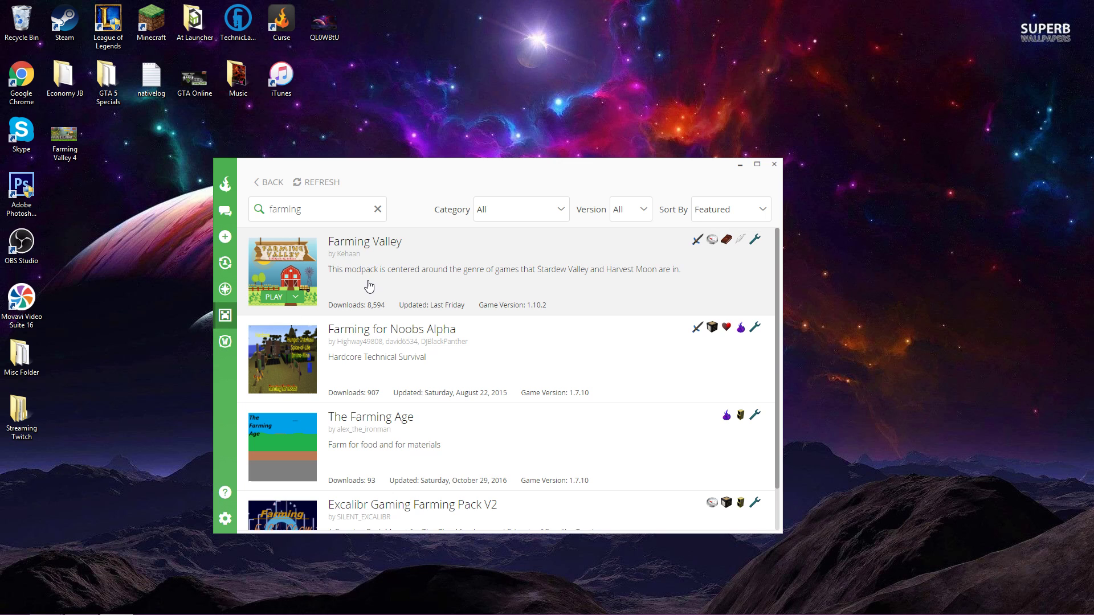
{"action": "left_click", "coordinate": [297, 297]}
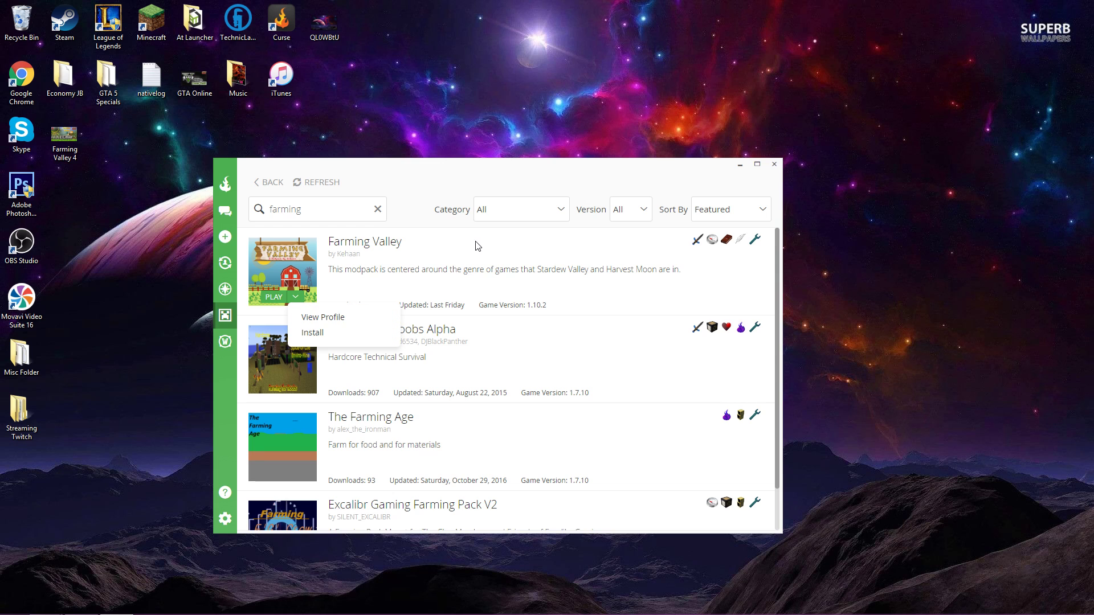
Launch Farming Valley from the installed modpacks through the Minecraft Launcher, and maximize the game window
{"action": "left_click", "coordinate": [225, 315]}
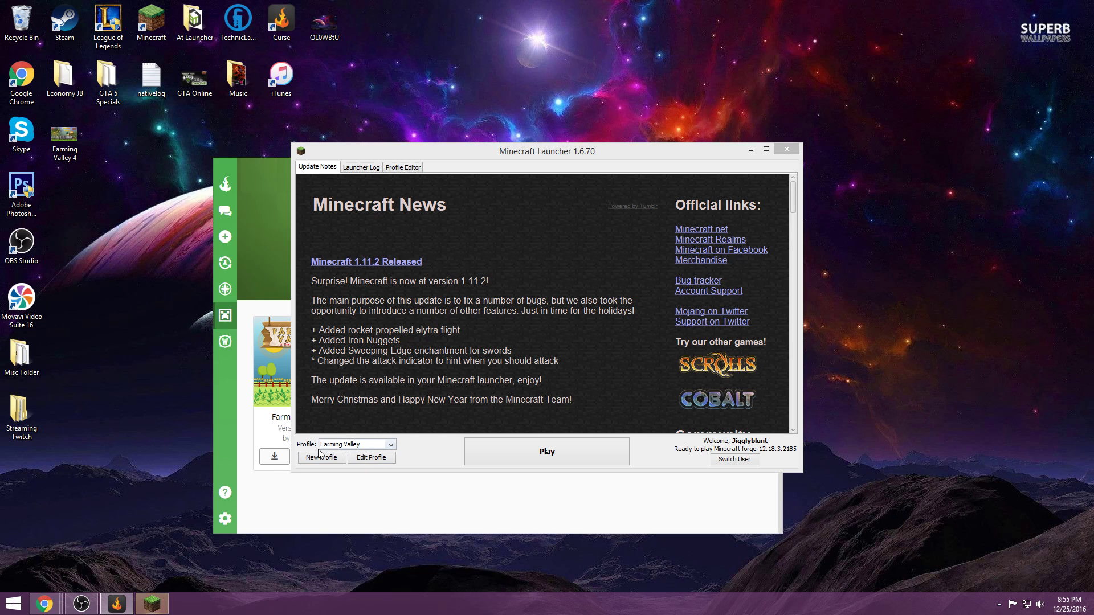
{"action": "left_click", "coordinate": [520, 456]}
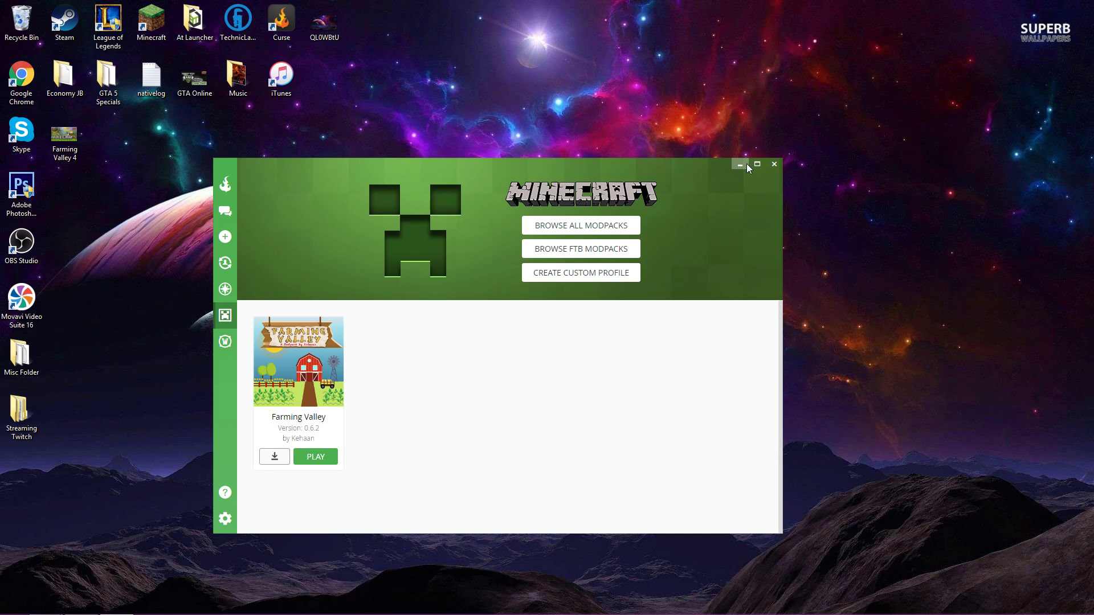
{"action": "left_click", "coordinate": [740, 165]}
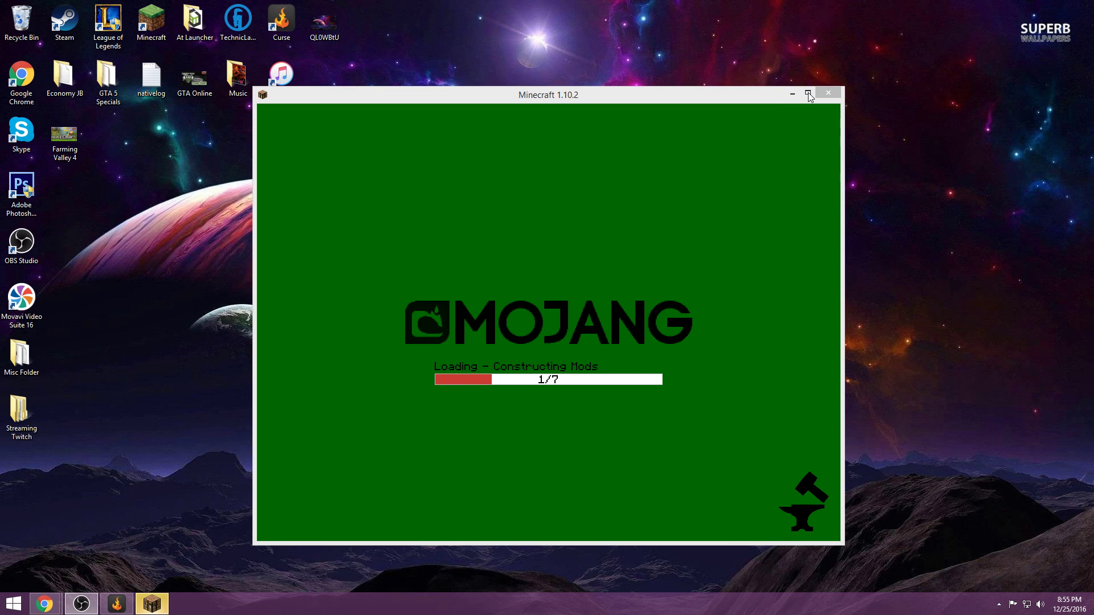
{"action": "left_click", "coordinate": [808, 94]}
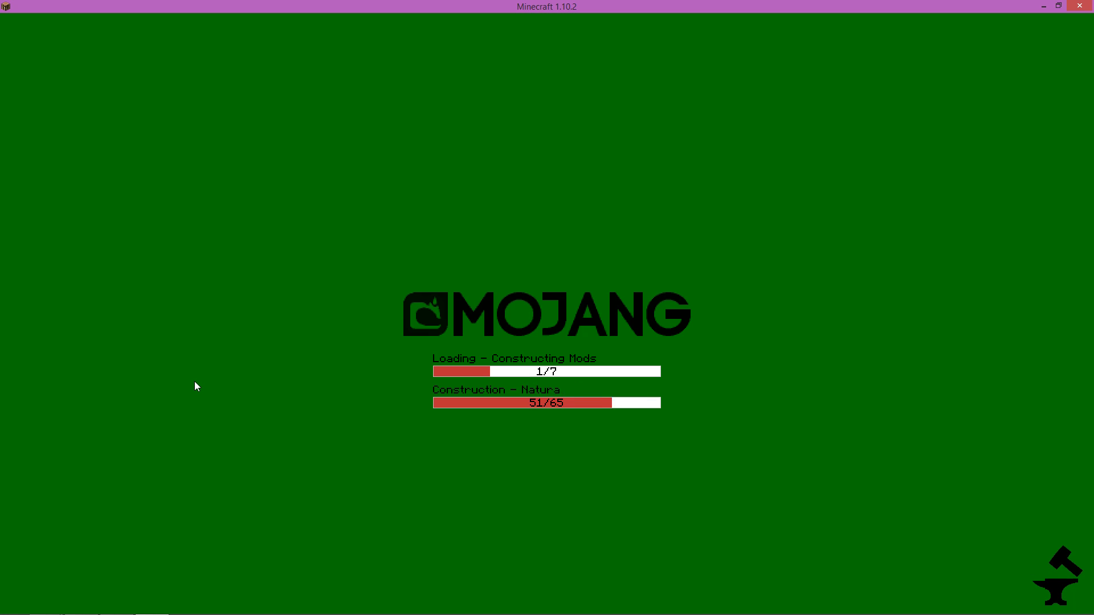
Revisit the Curse home page and the Farming Valley text guide in Chrome while the game loads
{"action": "mouse_move", "coordinate": [119, 606]}
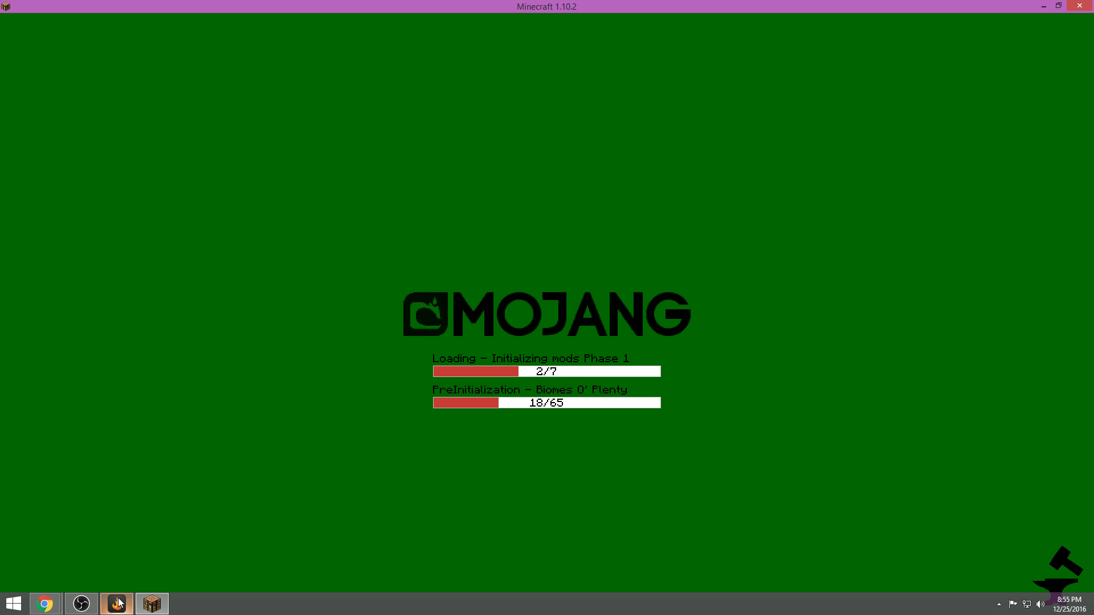
{"action": "mouse_move", "coordinate": [44, 604]}
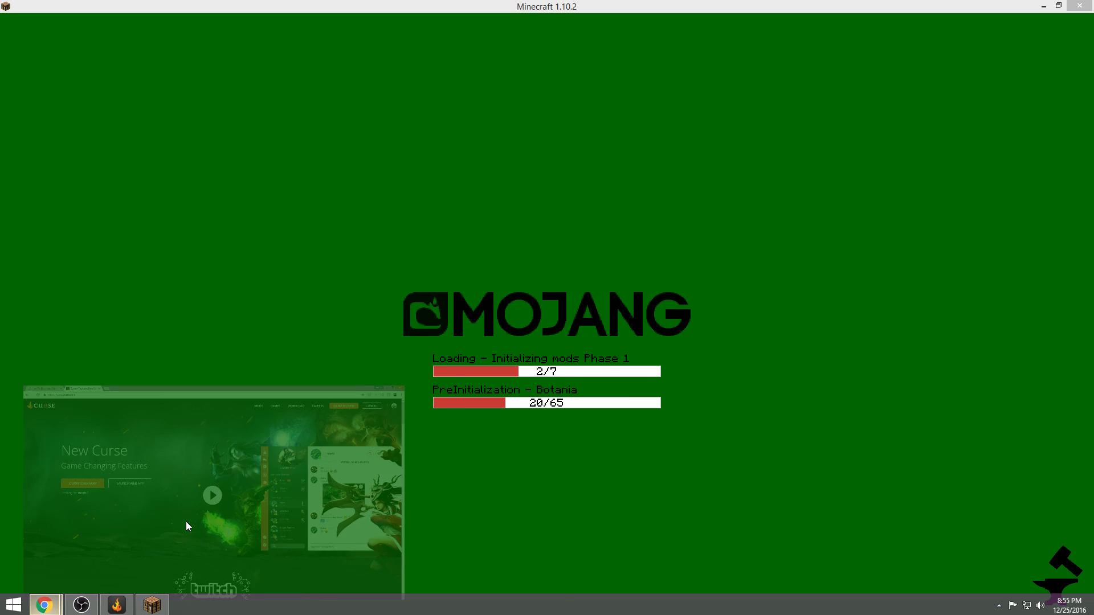
{"action": "left_click", "coordinate": [185, 521]}
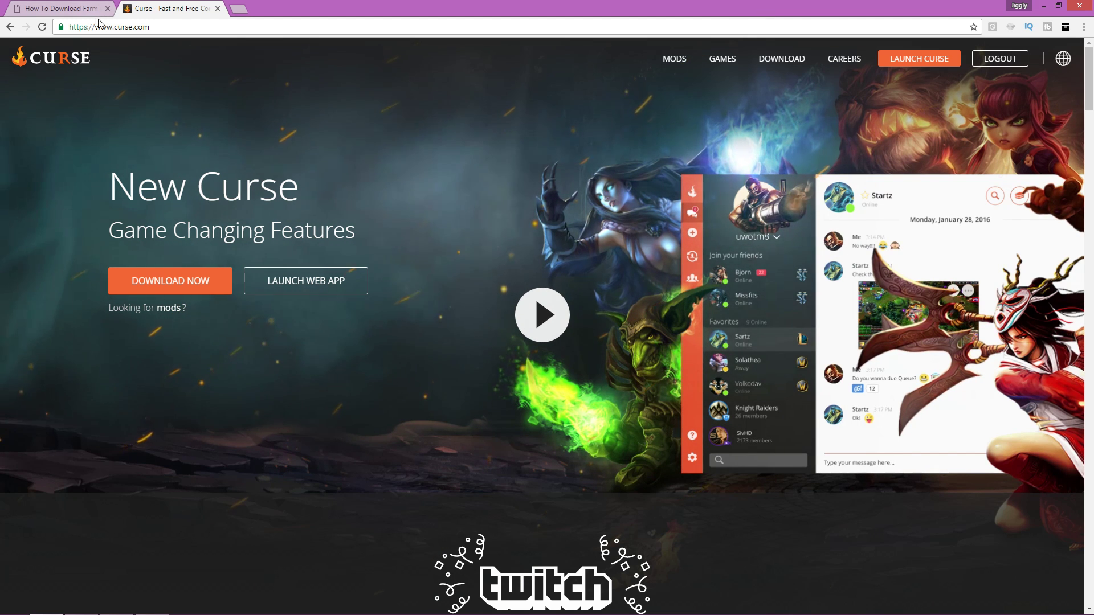
{"action": "left_click", "coordinate": [47, 7]}
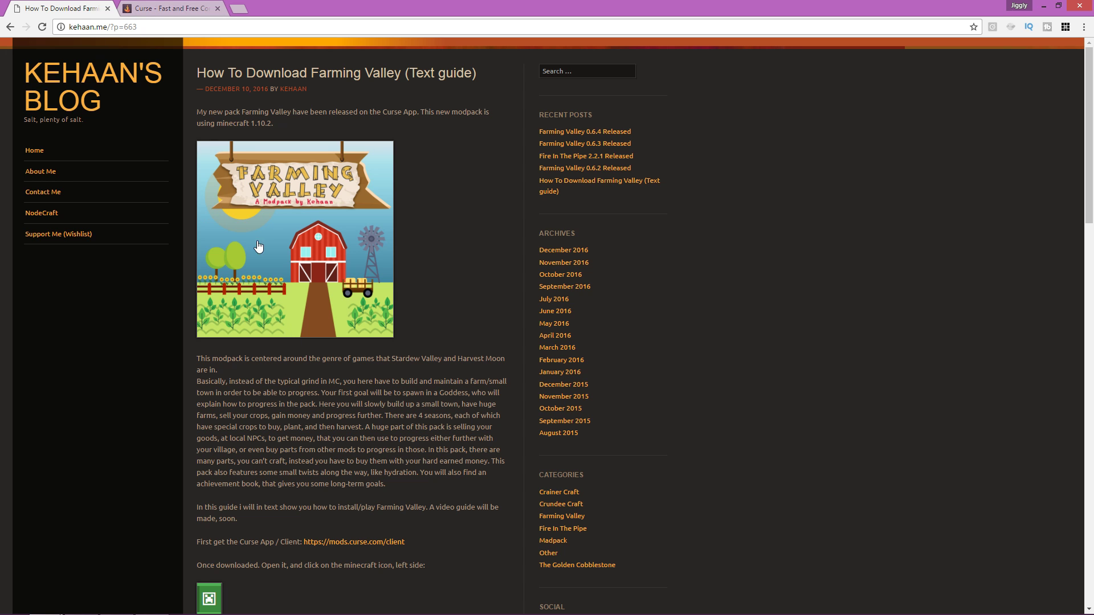
{"action": "left_click", "coordinate": [166, 6]}
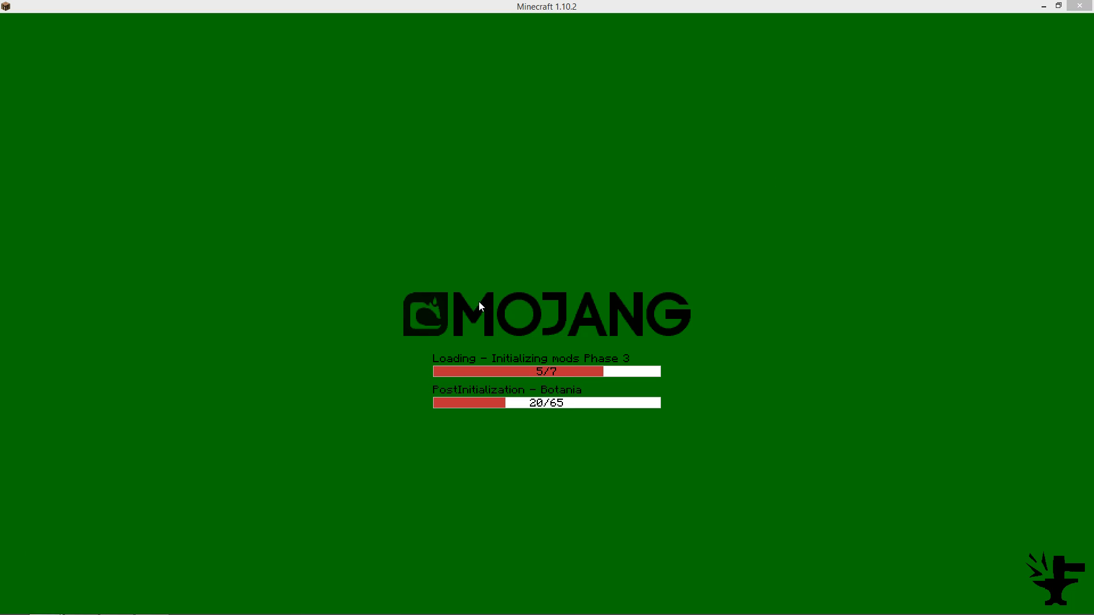
Check the Farming Valley entry in the Curse app again, and close the Minecraft window
{"action": "left_click", "coordinate": [117, 604]}
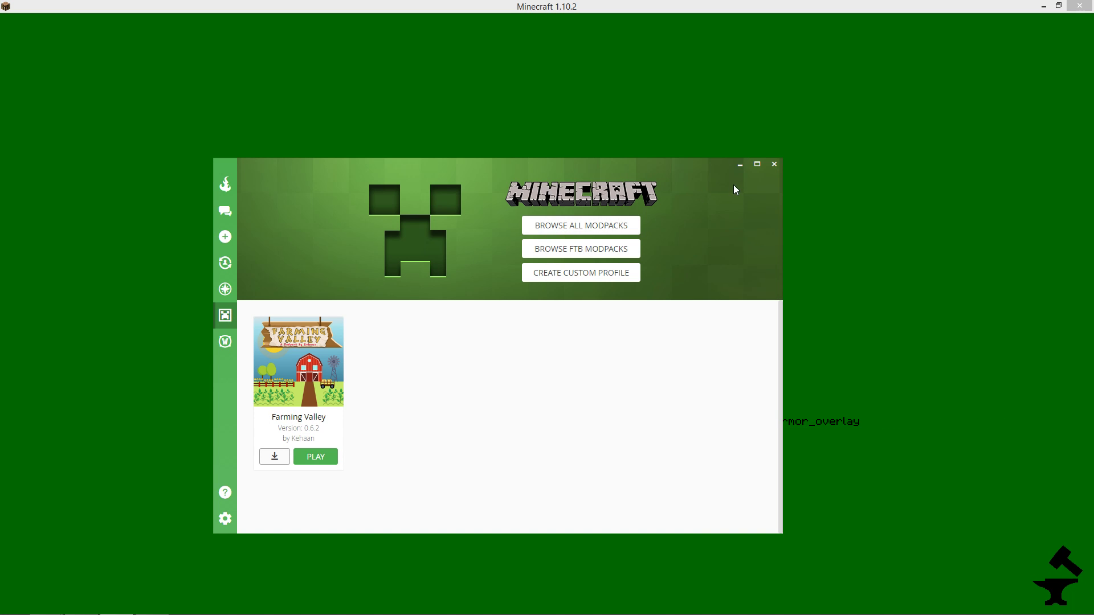
{"action": "left_click", "coordinate": [739, 164]}
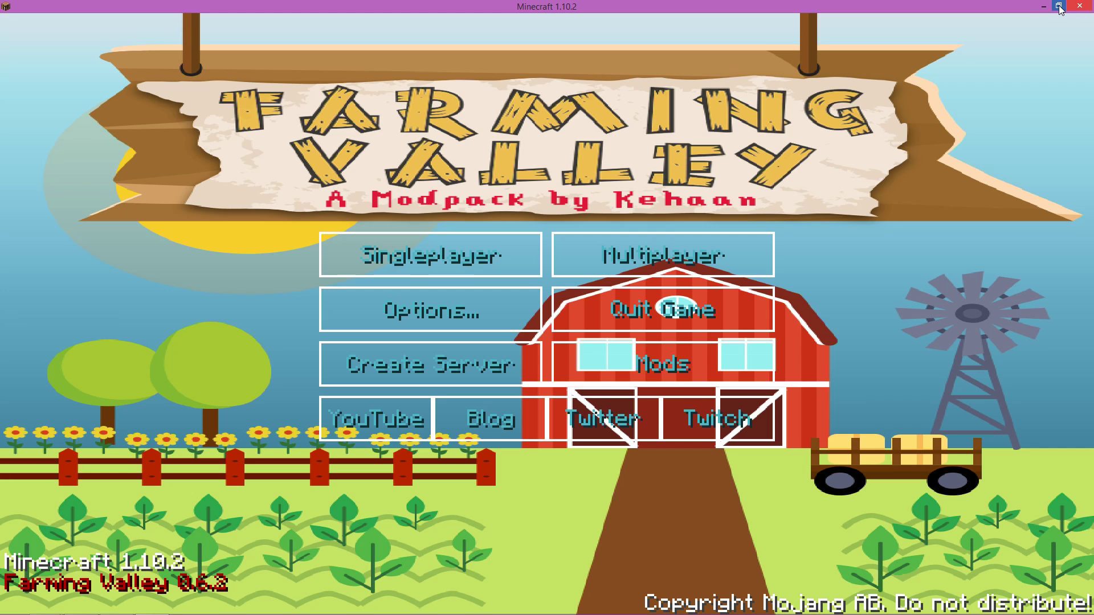
{"action": "left_click", "coordinate": [1088, 7]}
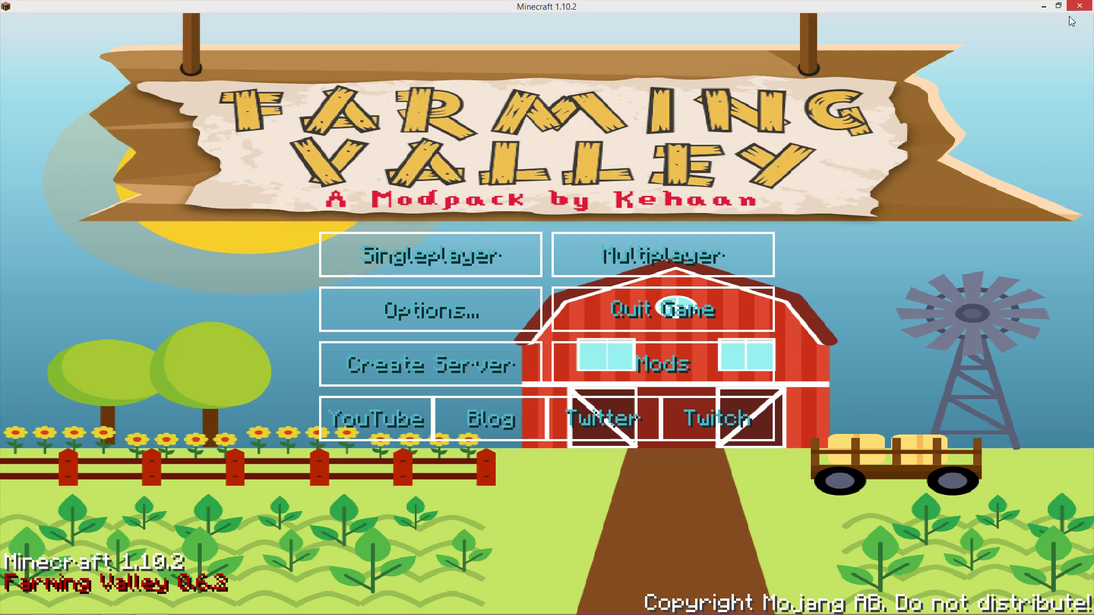